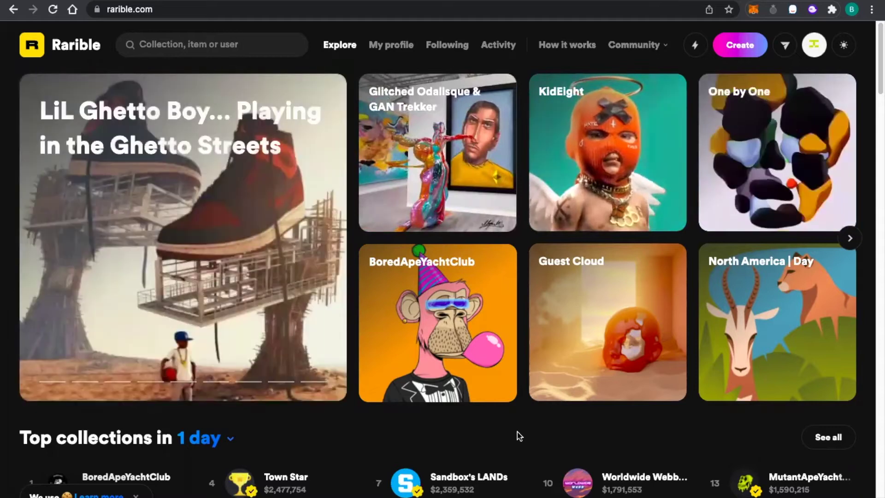
Start creating a new collectible of the Multiple type so it can be sold more than once.
scroll(519, 435, down, 1)
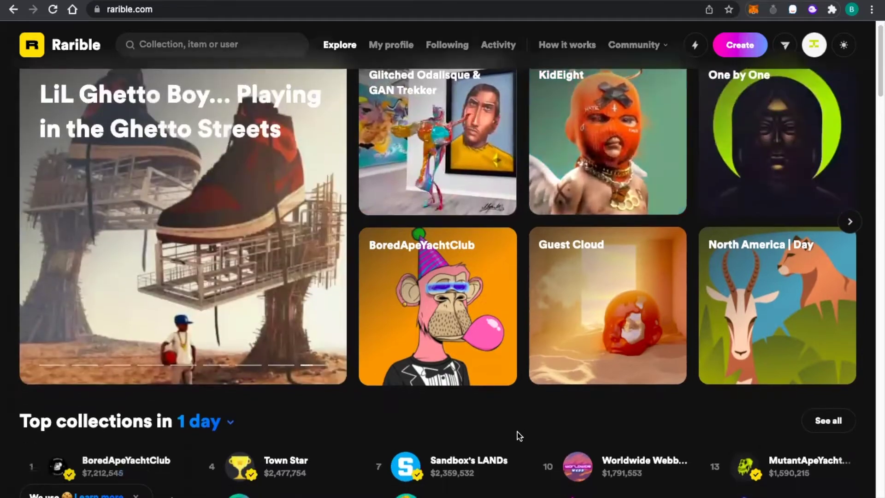
scroll(519, 435, up, 1)
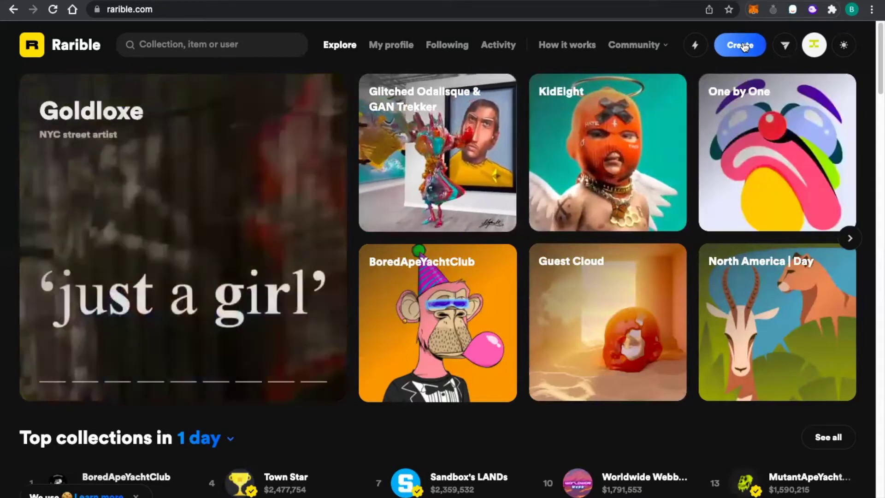
click(741, 45)
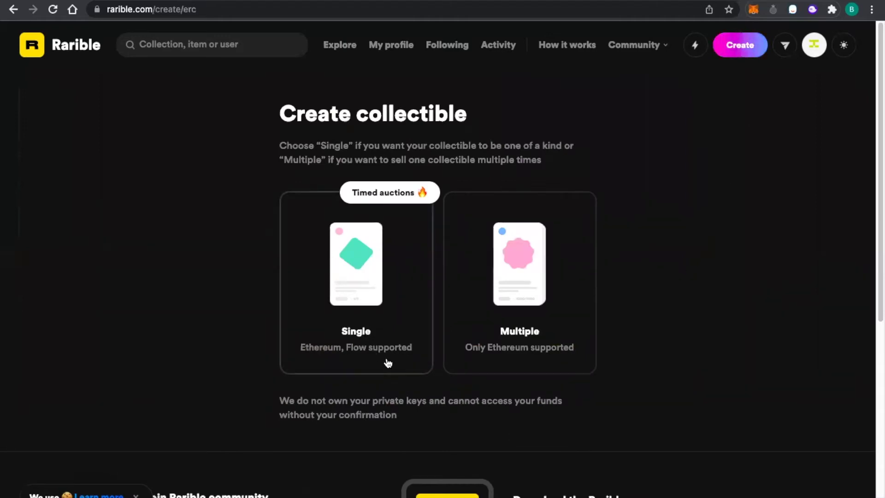
click(523, 336)
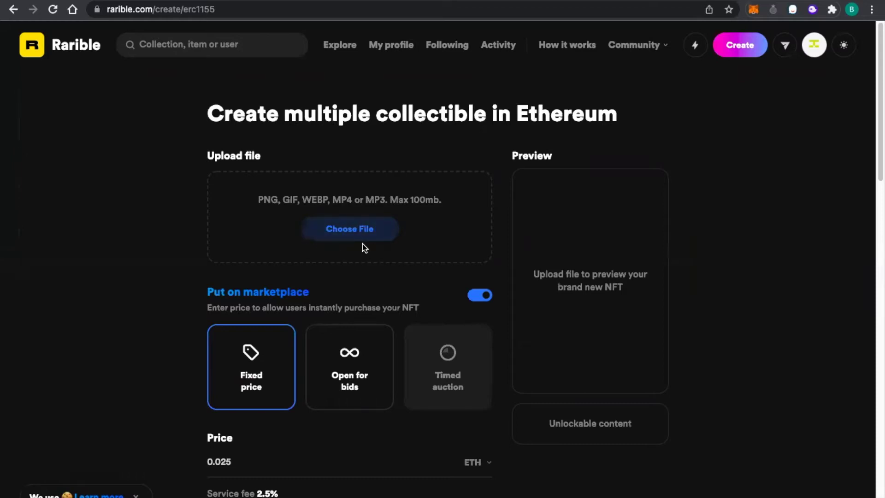
Examine the collectible form from the file upload and pricing options through to royalties and number of copies.
scroll(364, 248, down, 3)
scroll(364, 247, down, 3)
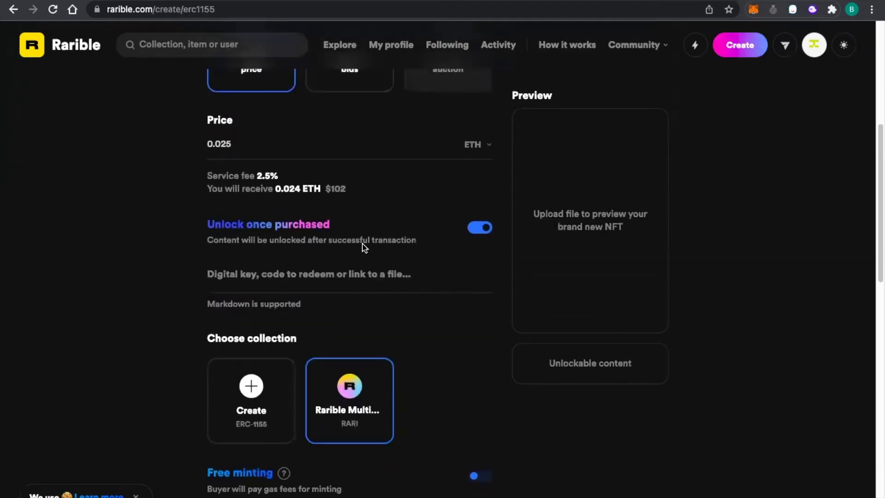
scroll(364, 247, down, 5)
scroll(364, 247, down, 2)
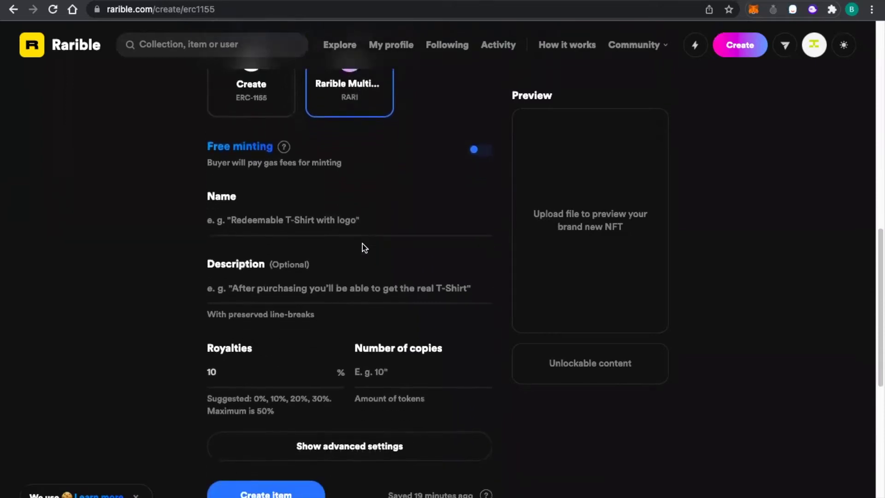
scroll(364, 247, down, 1)
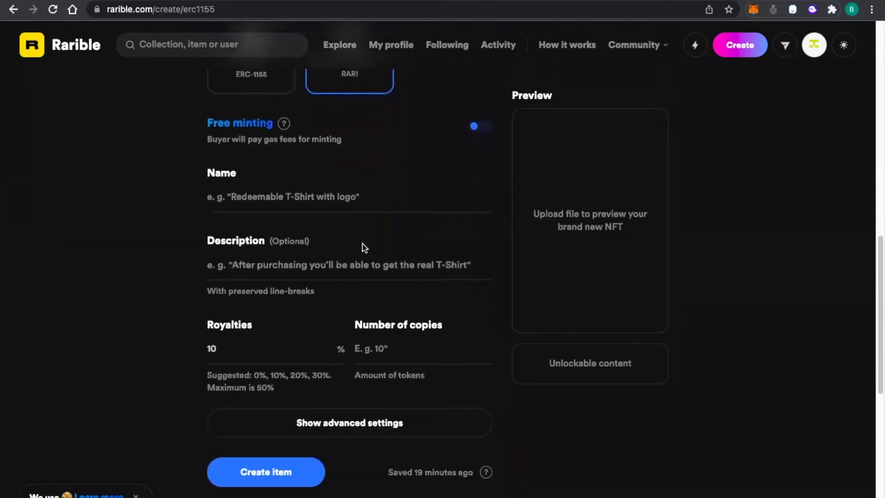
scroll(365, 247, up, 7)
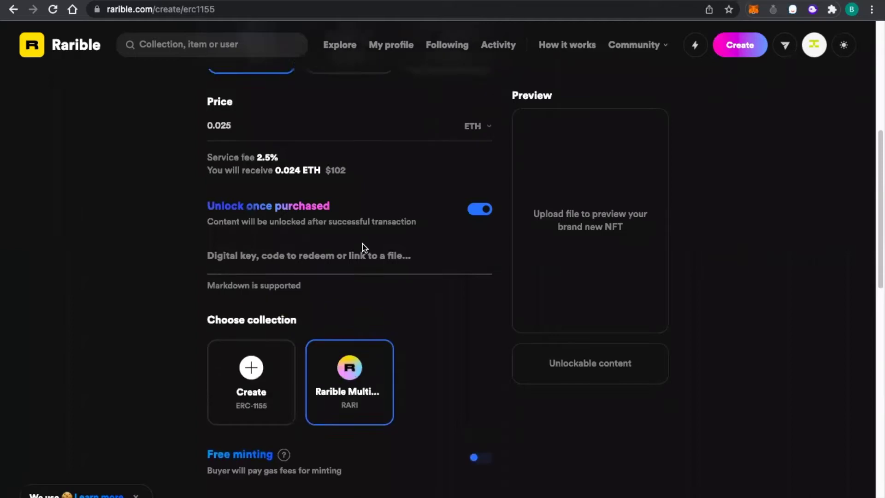
scroll(362, 243, up, 6)
scroll(363, 247, up, 1)
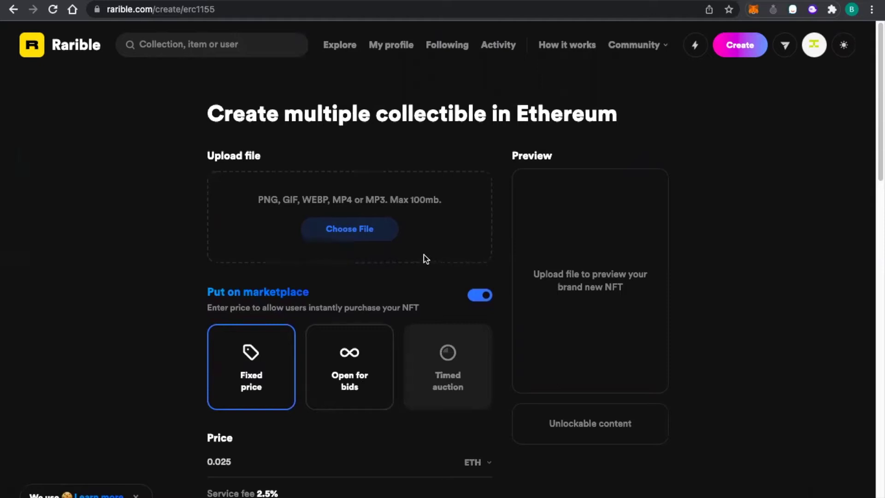
Upload the spinning coin media file for the collectible and set its fixed price to 0.025 ETH.
click(350, 229)
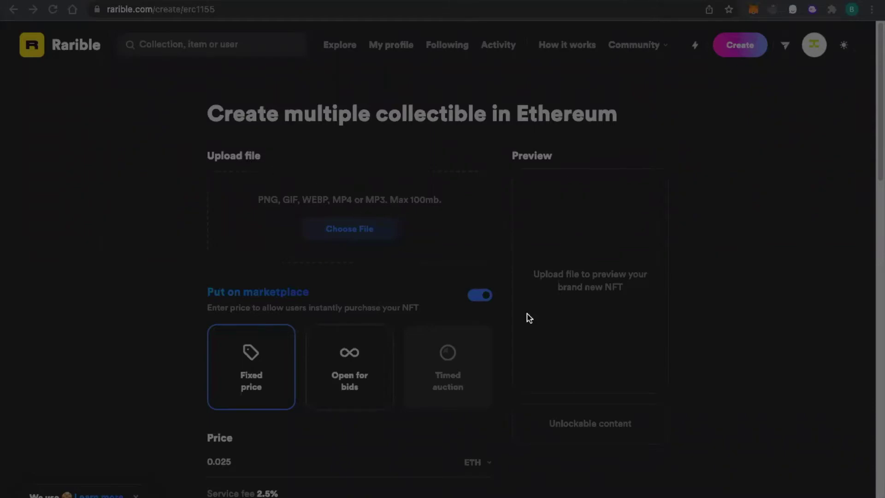
key(Return)
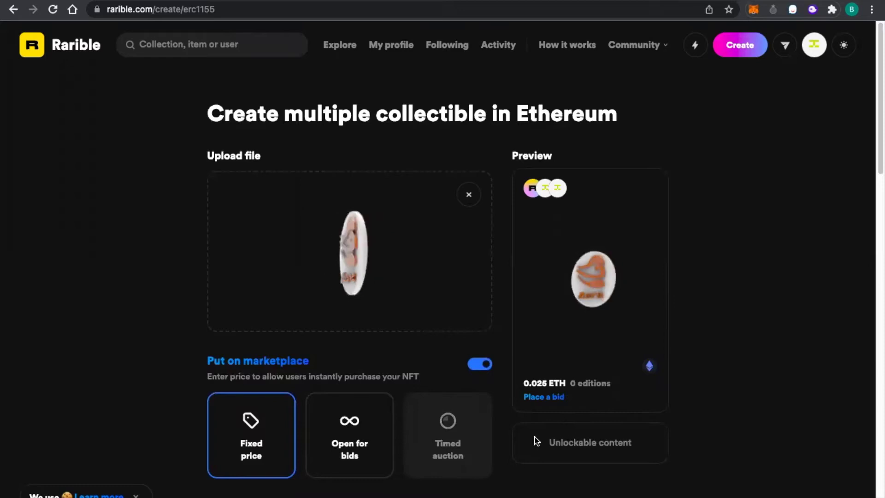
scroll(499, 438, down, 4)
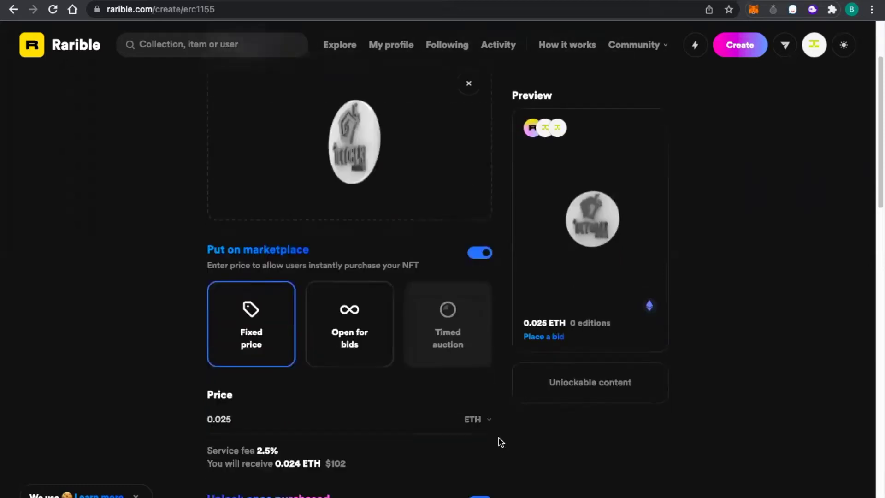
click(240, 367)
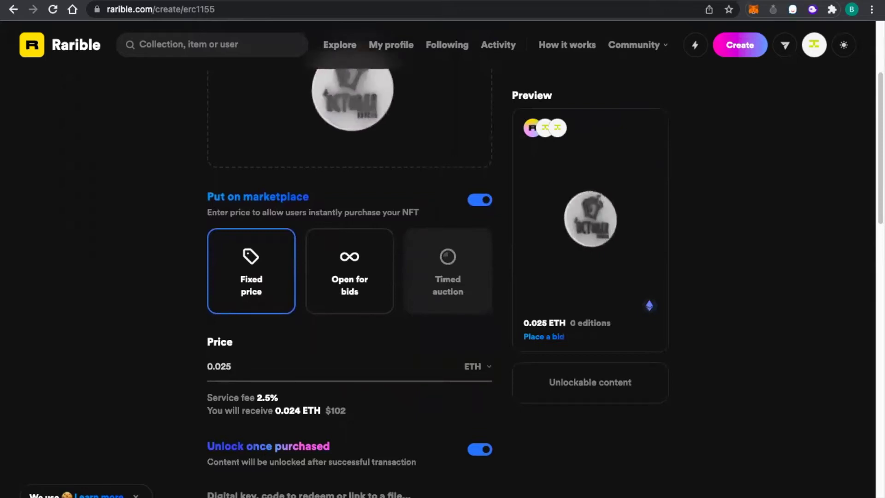
key(BackSpace)
key(BackSpace)
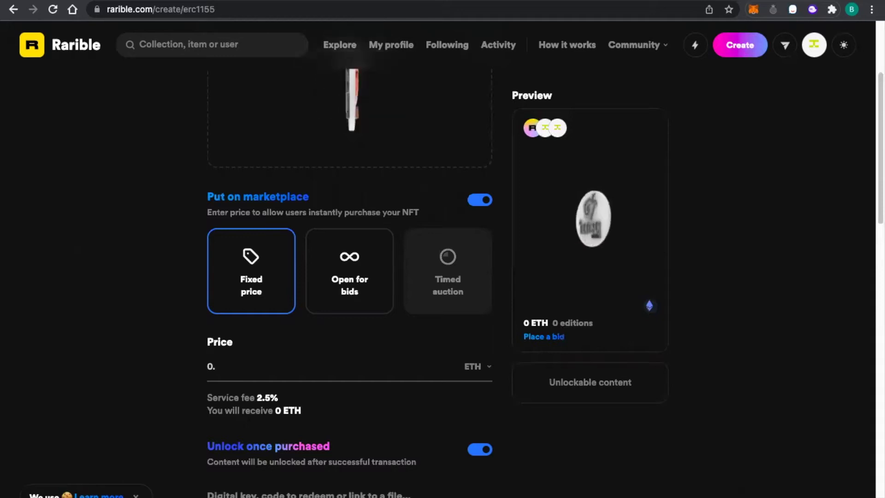
text(25)
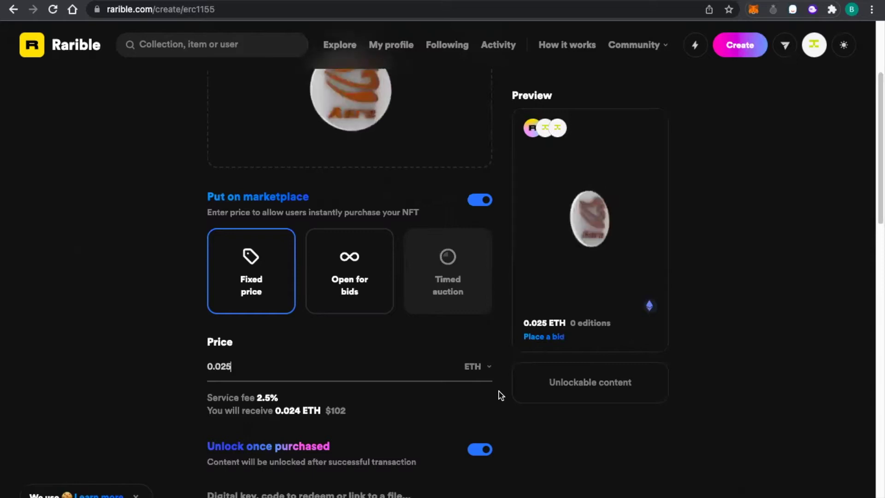
Review the unlockable content, collection choice and free minting options of the collectible.
scroll(500, 394, down, 3)
scroll(501, 395, down, 3)
scroll(501, 395, down, 3)
scroll(501, 395, down, 1)
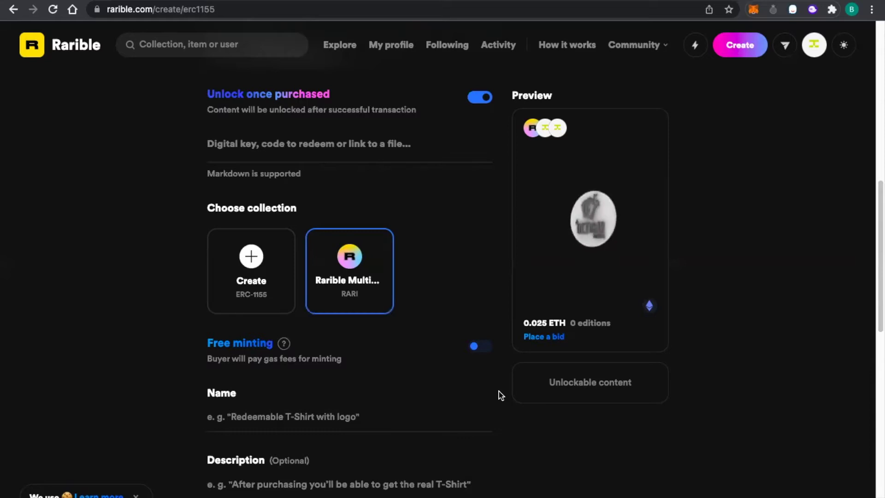
scroll(501, 394, down, 1)
scroll(501, 395, up, 1)
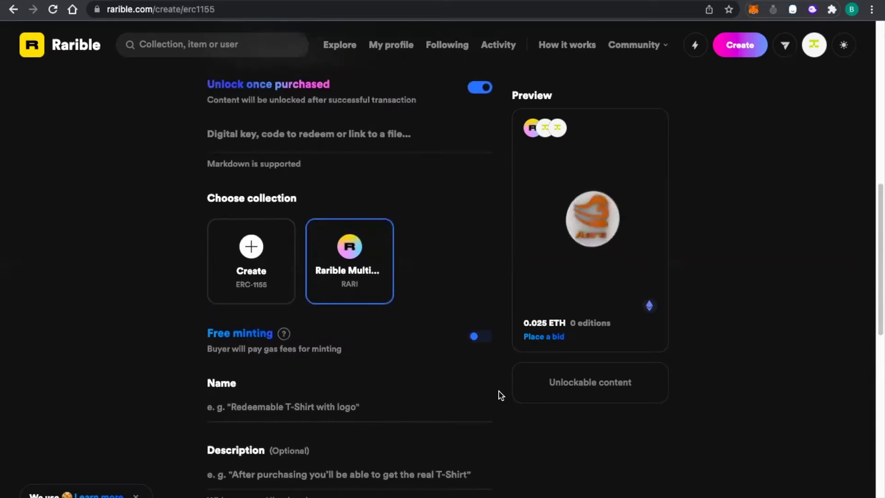
click(284, 142)
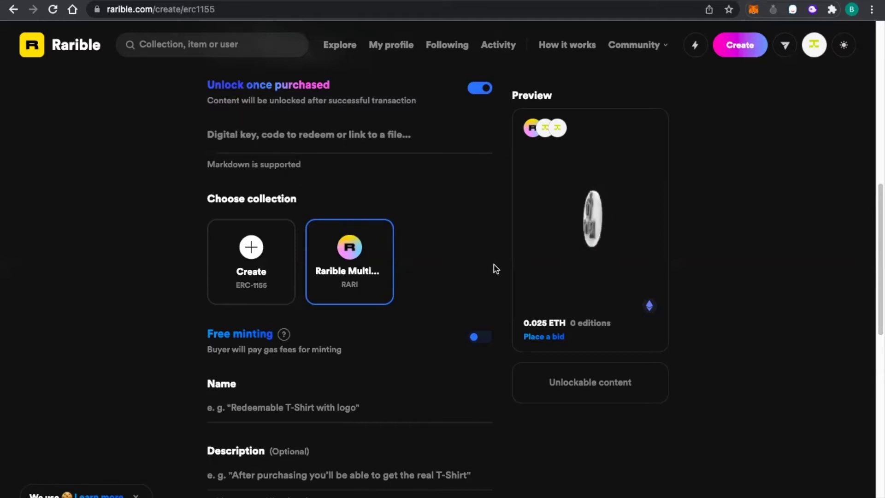
scroll(494, 268, down, 3)
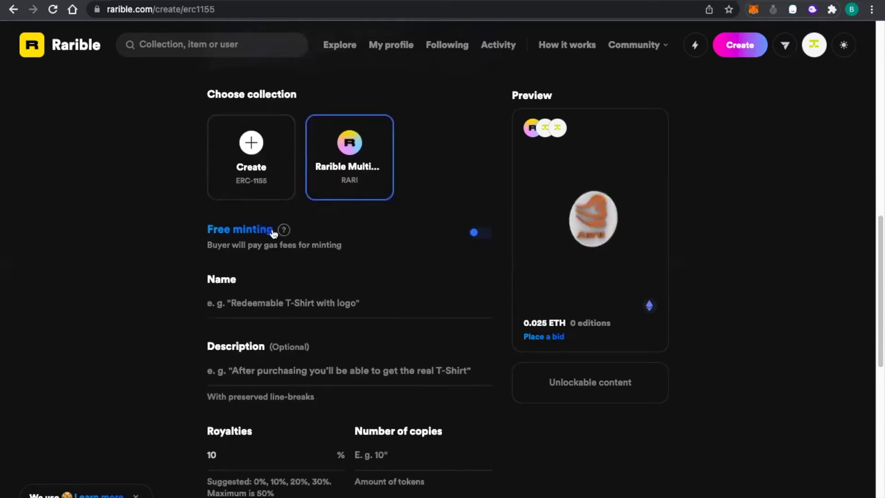
mouse_move(284, 232)
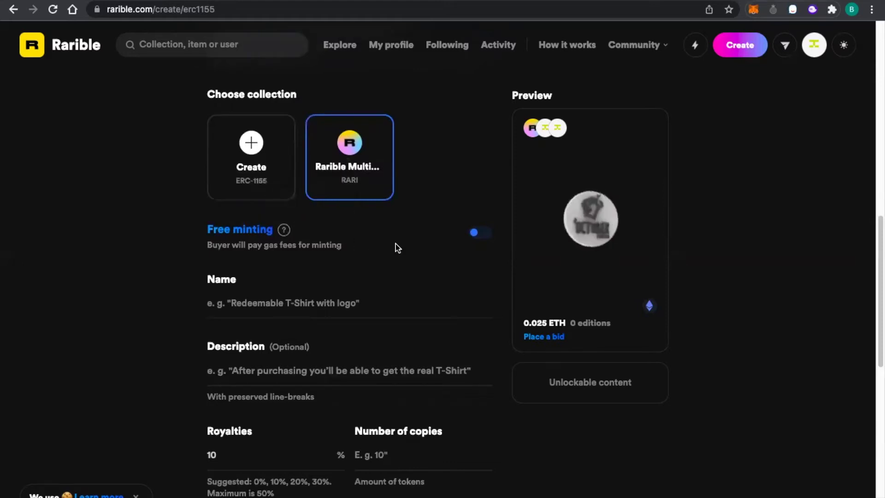
Name the collectible "Octo-AERE".
scroll(498, 327, down, 1)
click(348, 272)
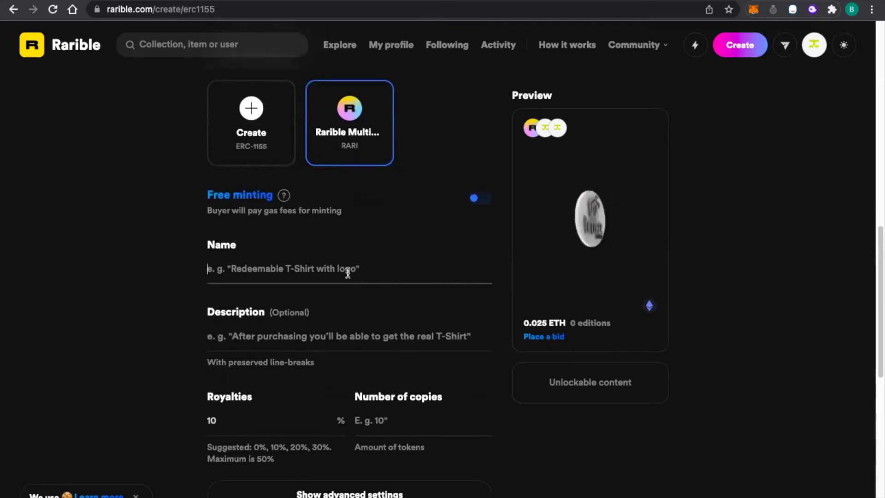
text(Octo)
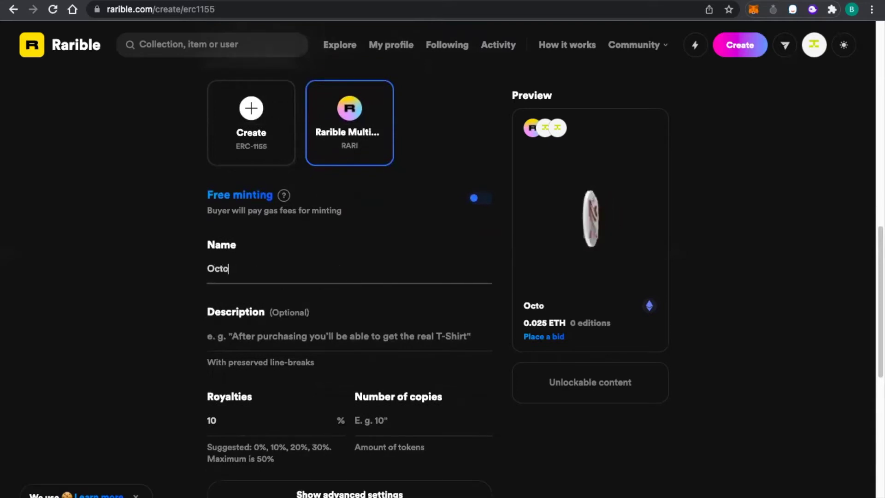
text(-A)
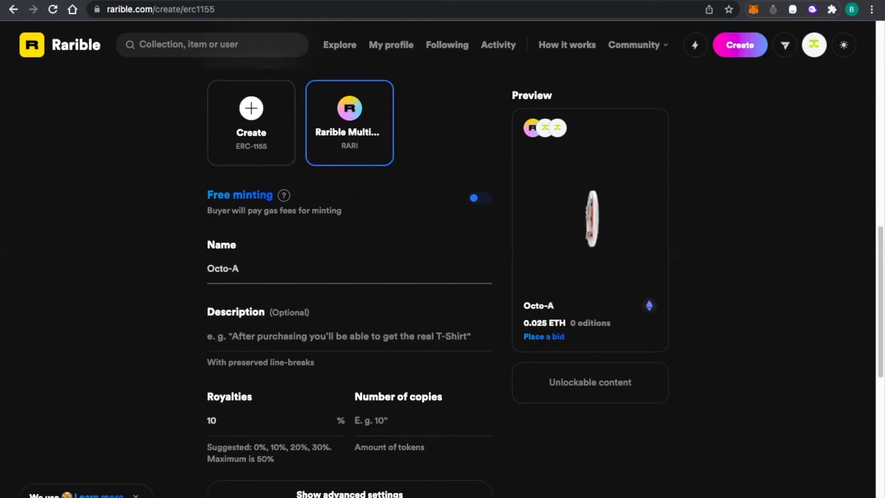
text(ERE Token)
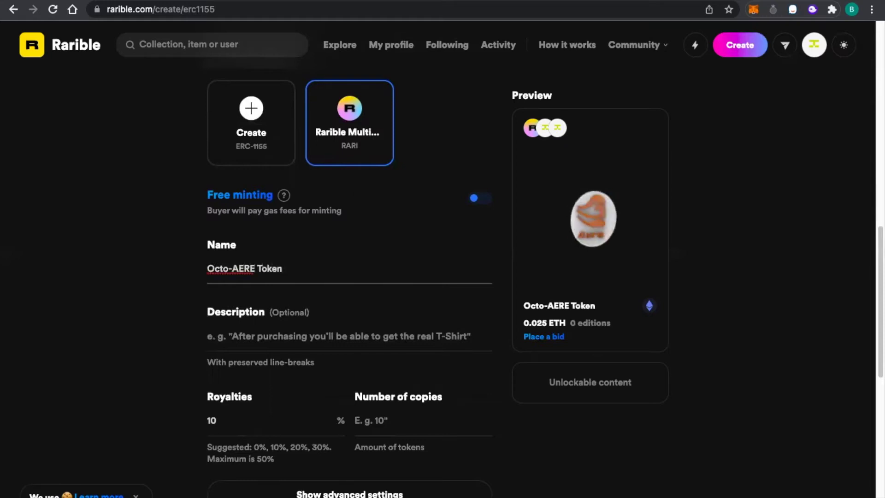
key(BackSpace)
key(BackSpace)
key(BackSpace)
key(BackSpace)
key(BackSpace)
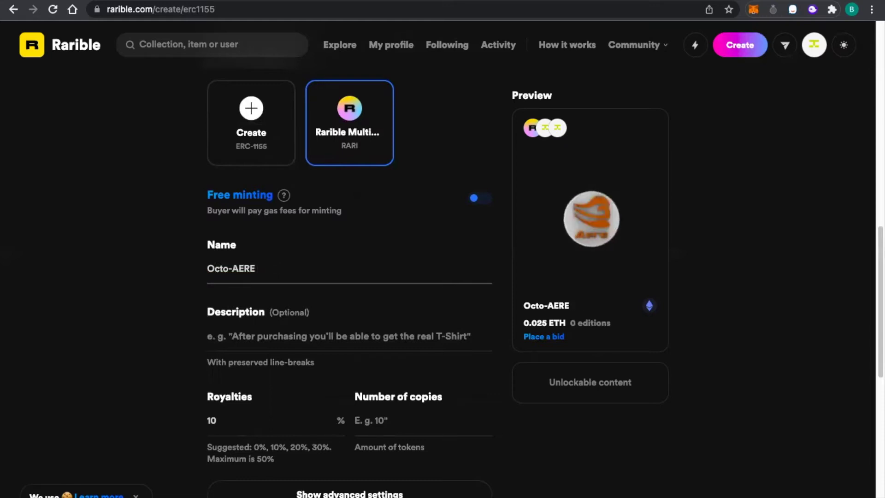
Add a description of the 1,000-NFT collection and its club membership benefits, and set the number of copies to 1000.
click(398, 337)
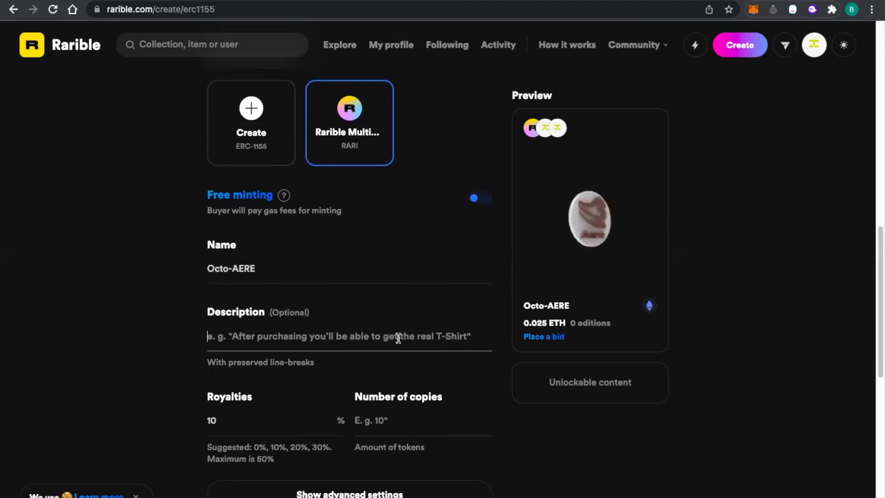
text(The October Duncan and AERE by IEBailee is a collection of 1,000 digital NFTs— digital collectibles living on the Ethereum blockchain. Your Octo-AERE collectible doubles as your Club membership card, and grants access to members-only benefits, the first of which is access to THE RABBIT HOLE, a holder only discord room. Future areas and perks can be unlocked by the community through roadmap activation. Visit for @OctoberDuncan and @IEBailee for more details.)
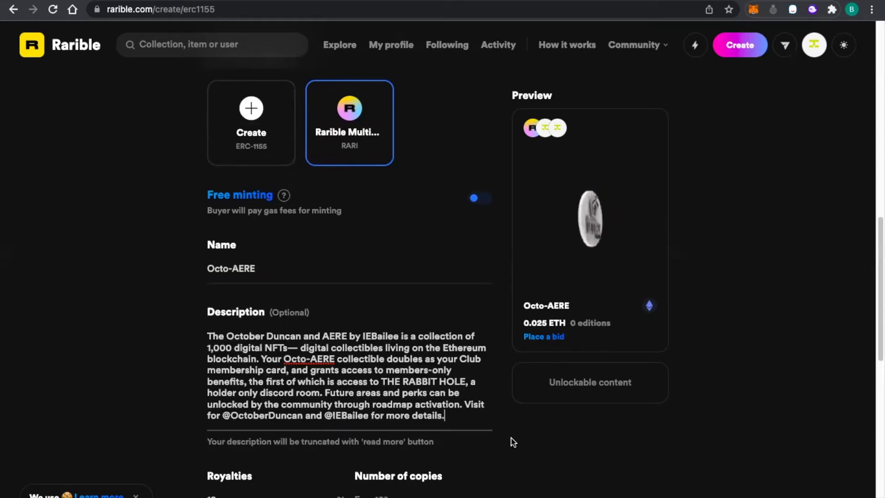
scroll(506, 439, down, 4)
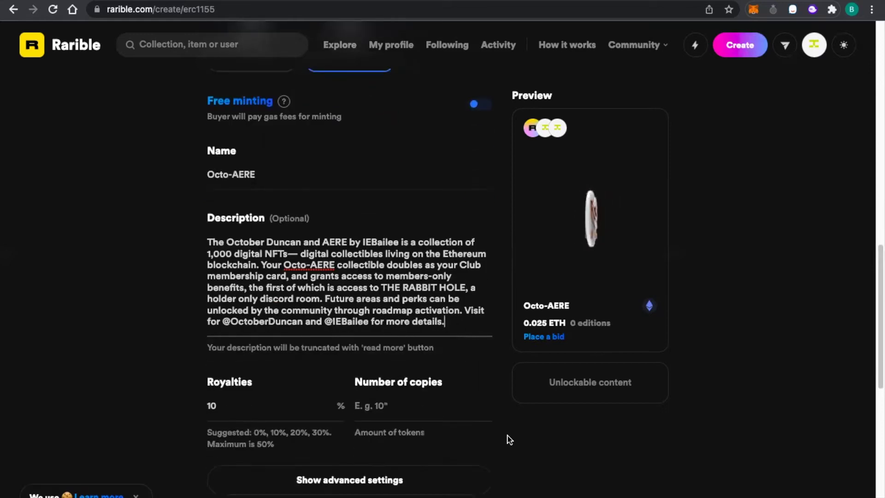
scroll(509, 439, down, 1)
click(392, 310)
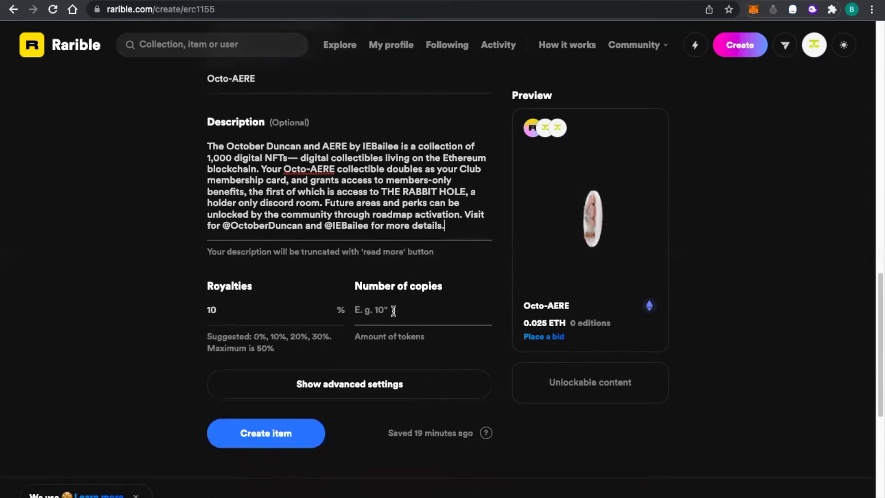
text(1000)
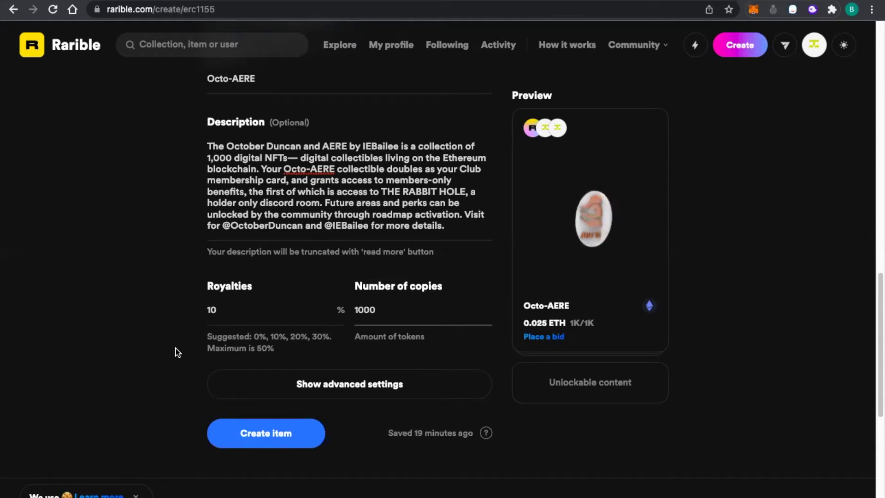
Set the collectible's royalties to 6%.
click(225, 320)
key(BackSpace)
key(BackSpace)
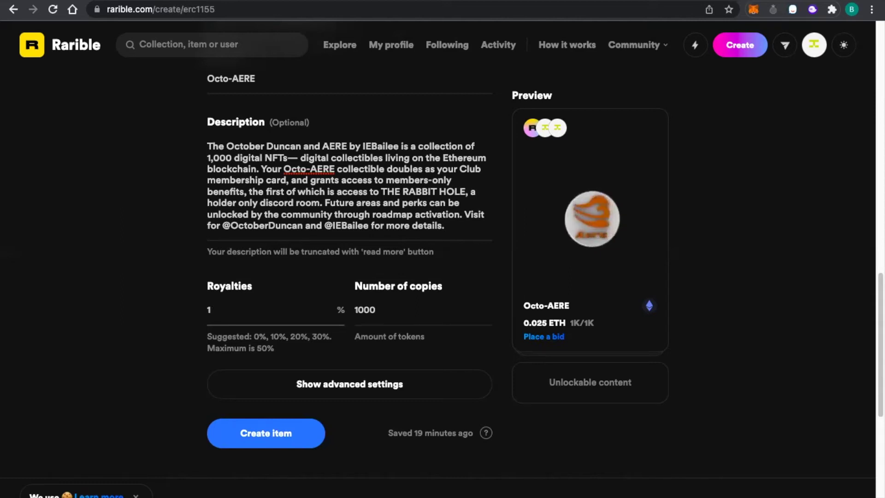
text(6)
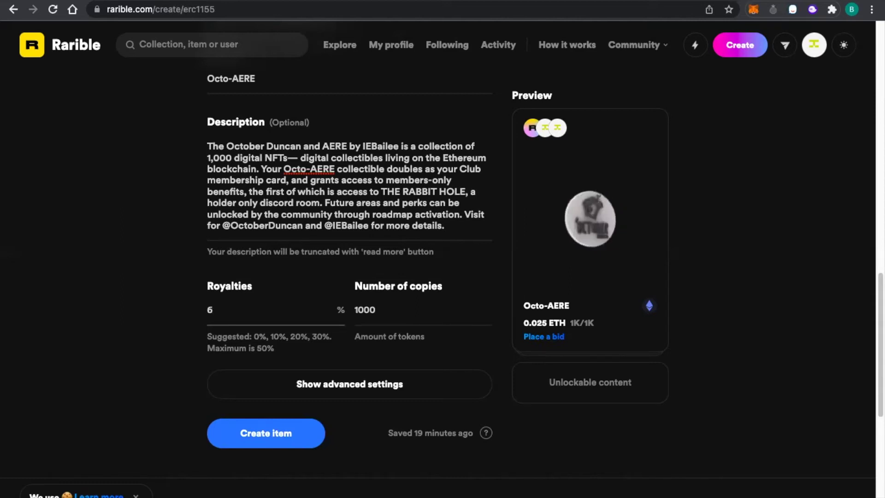
click(171, 352)
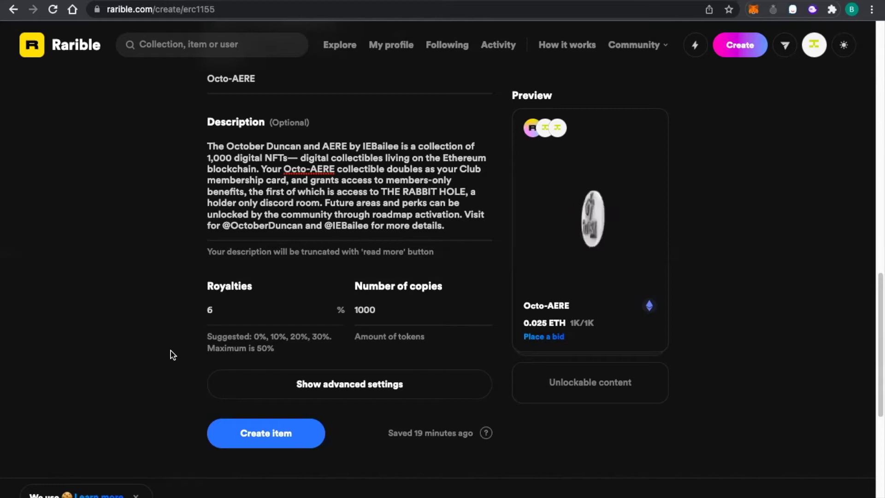
Look over the optional properties and alternative text in the advanced settings, and collapse them again.
click(357, 390)
scroll(494, 432, down, 3)
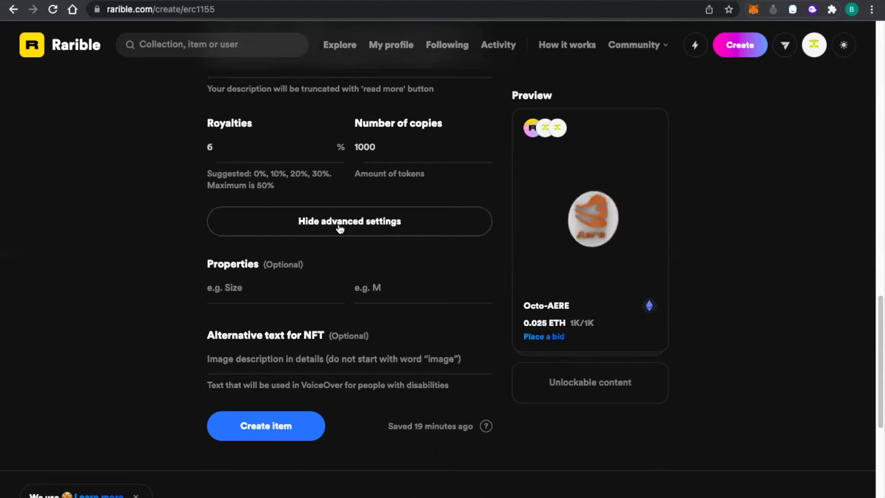
click(356, 226)
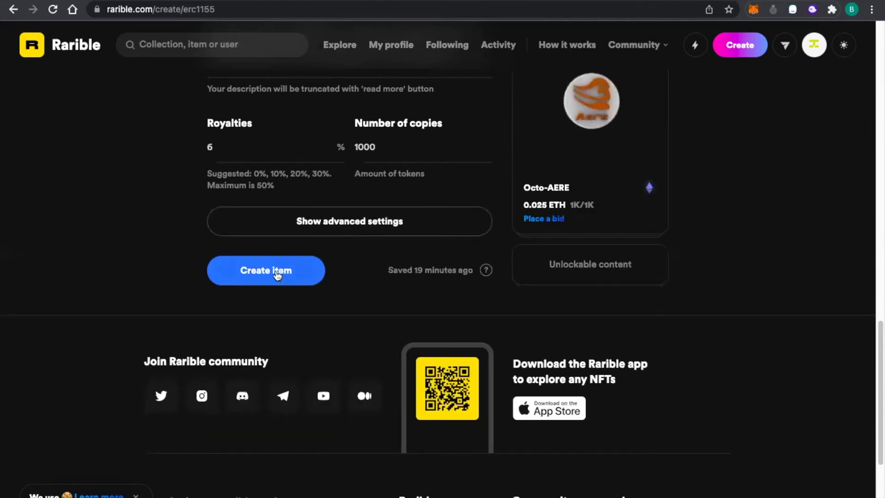
Create the collectible item and dismiss the indexing notice.
mouse_move(588, 1)
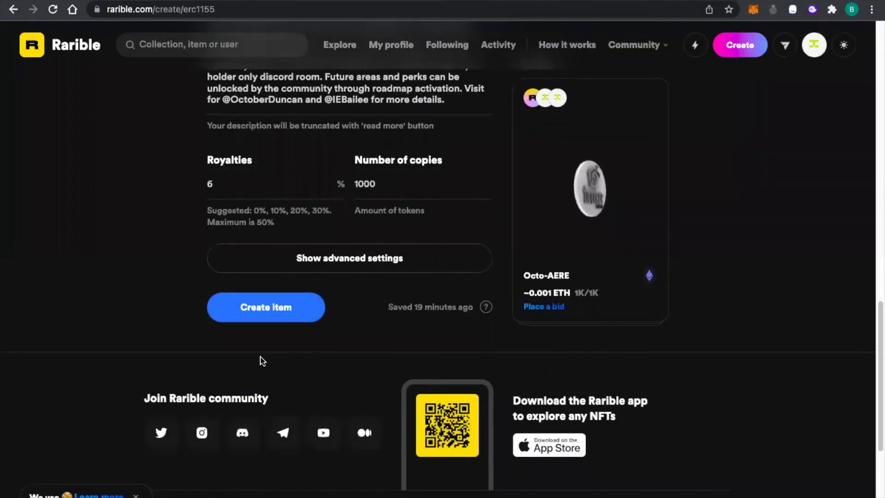
click(261, 312)
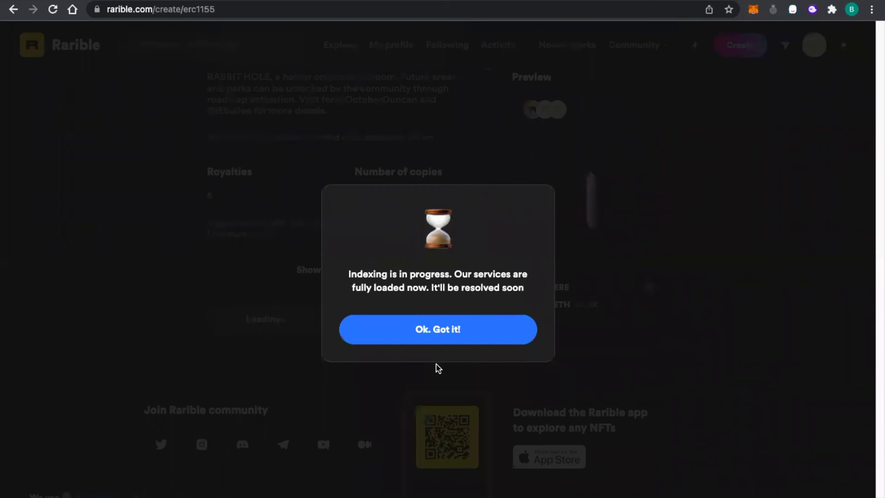
click(443, 335)
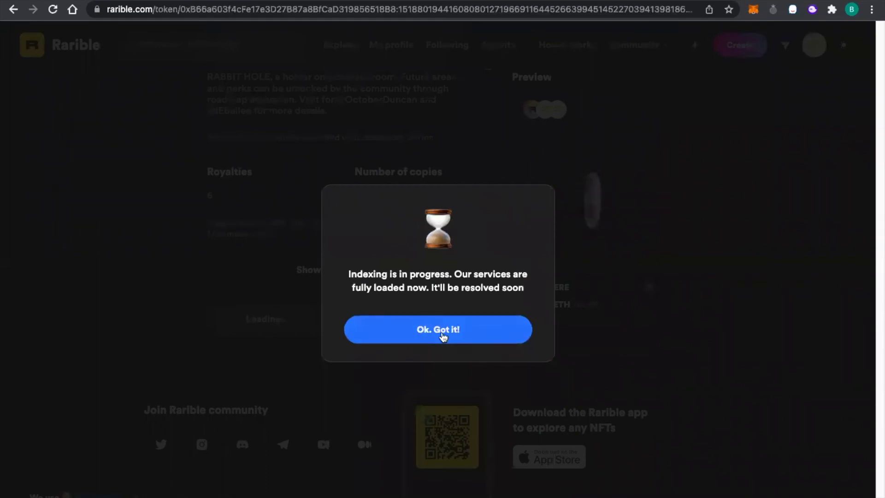